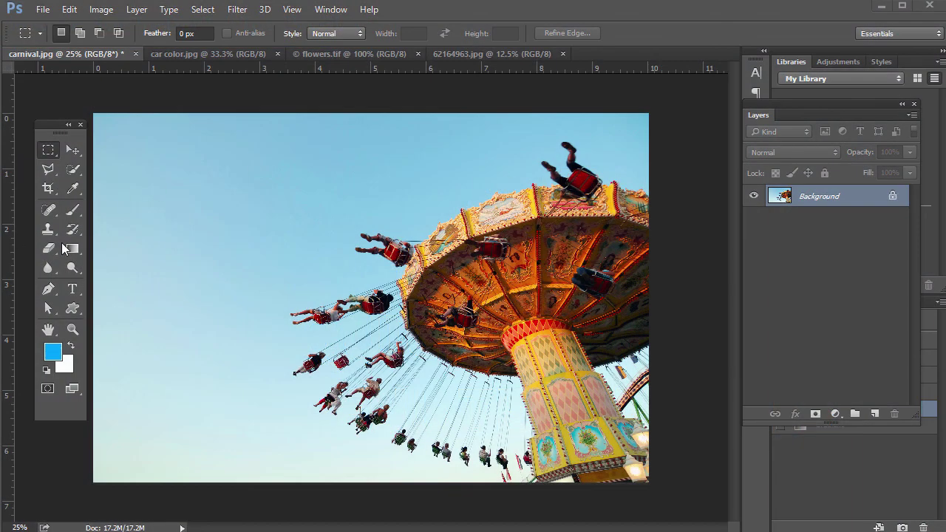
pyautogui.click(325, 10)
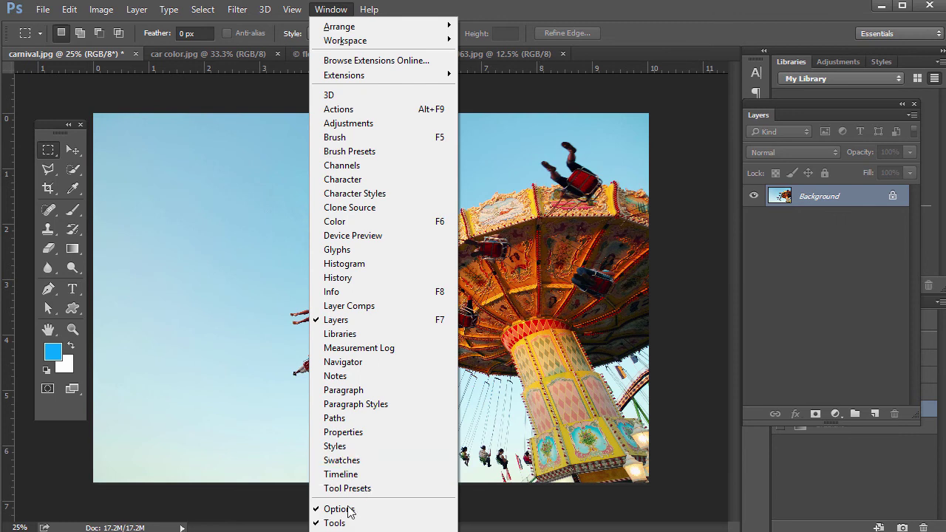
pyautogui.click(403, 27)
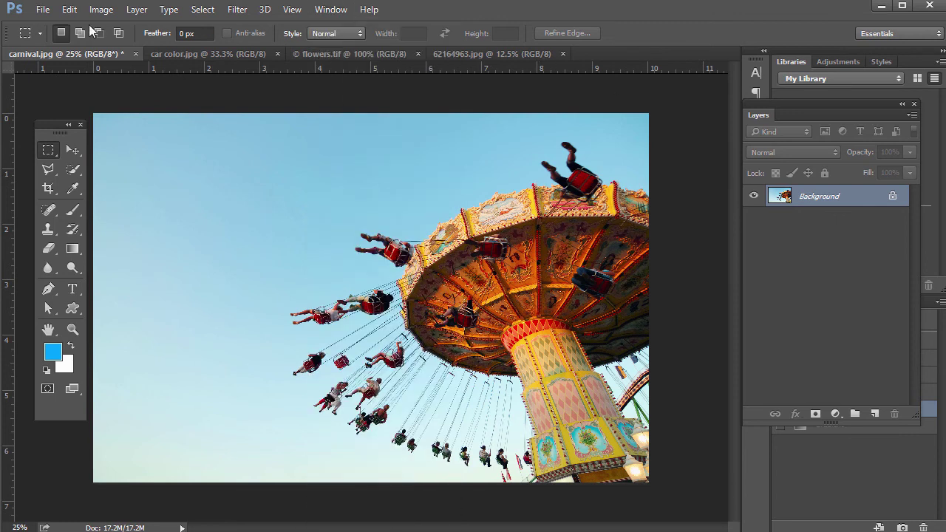
pyautogui.click(72, 150)
pyautogui.click(72, 169)
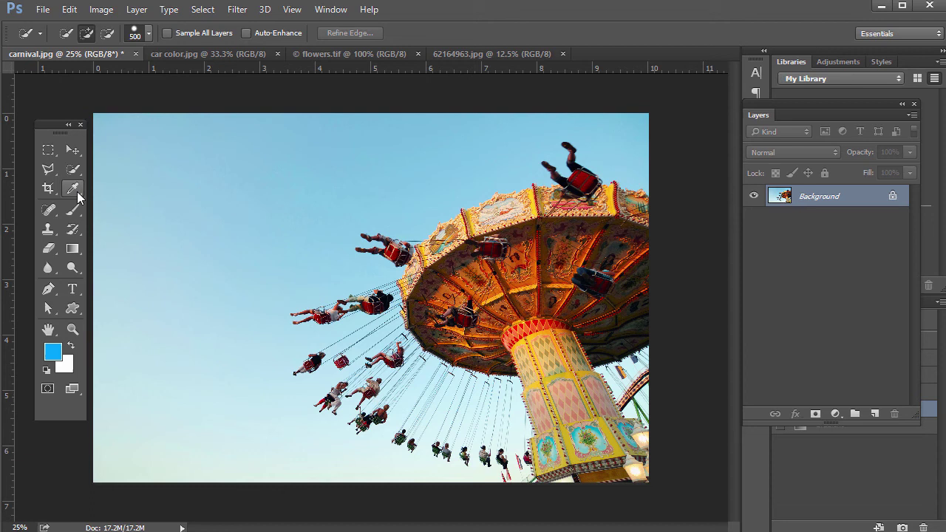
pyautogui.click(72, 188)
pyautogui.click(49, 189)
pyautogui.click(48, 150)
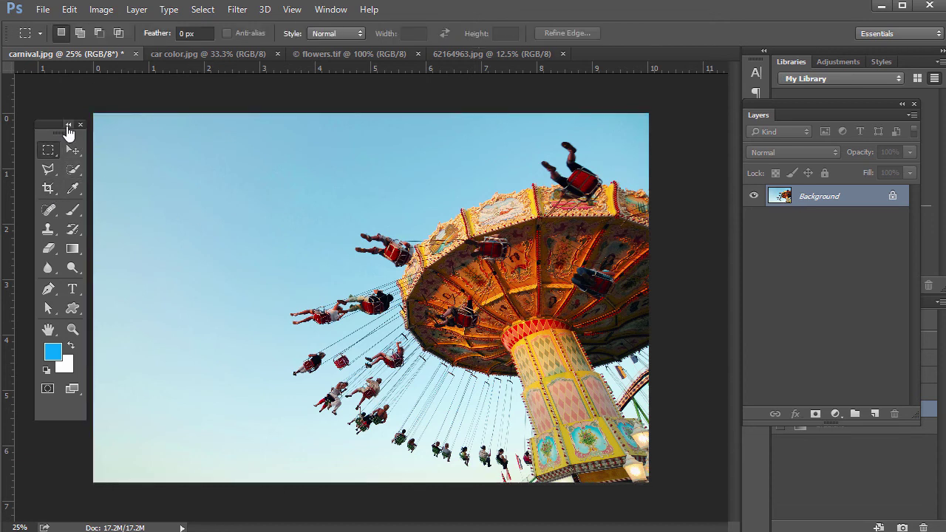
pyautogui.click(67, 125)
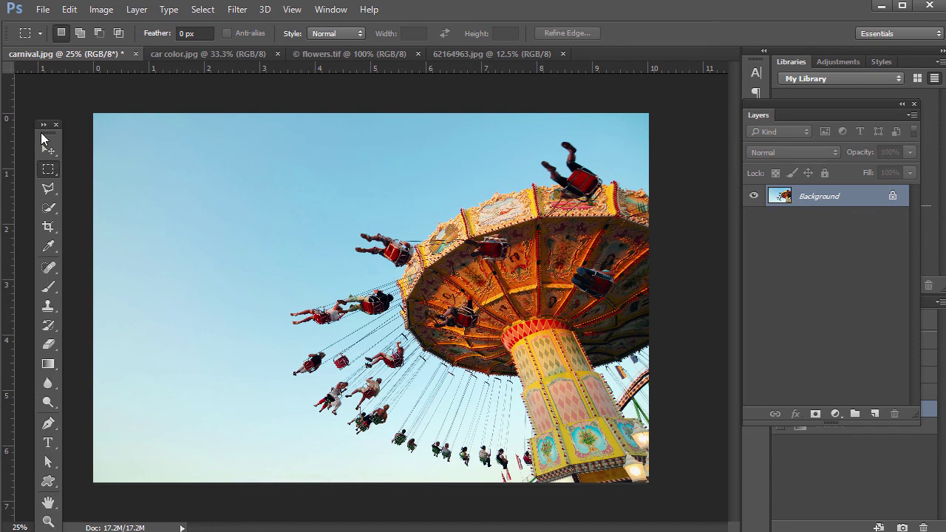
pyautogui.moveTo(47, 128); pyautogui.dragTo(72, 94)
pyautogui.click(72, 95)
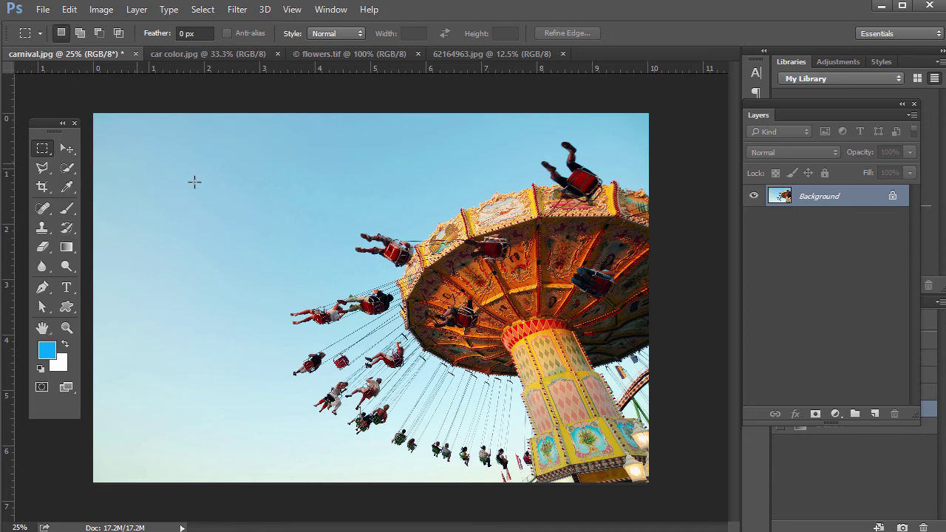
# Crop the carnival photo by pulling its left edge inward to trim the sky strip
pyautogui.click(42, 186)
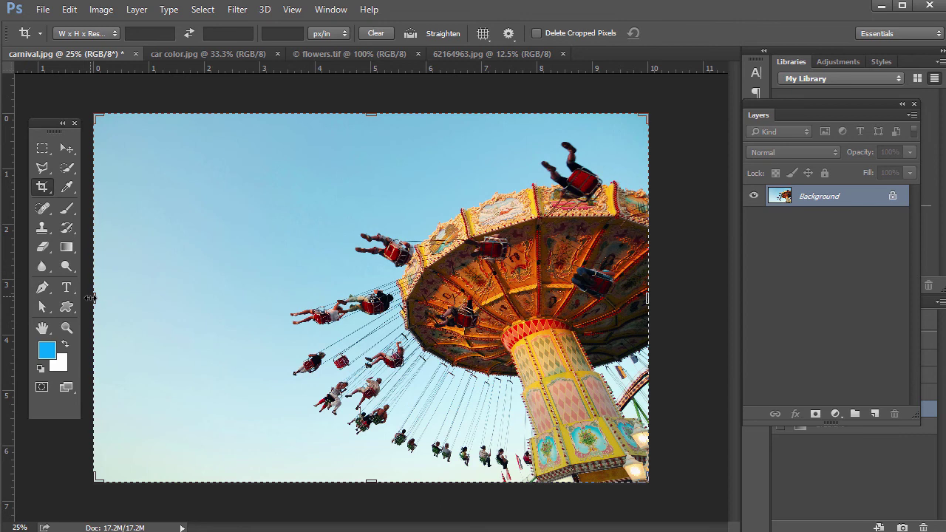
pyautogui.moveTo(89, 298); pyautogui.dragTo(147, 288)
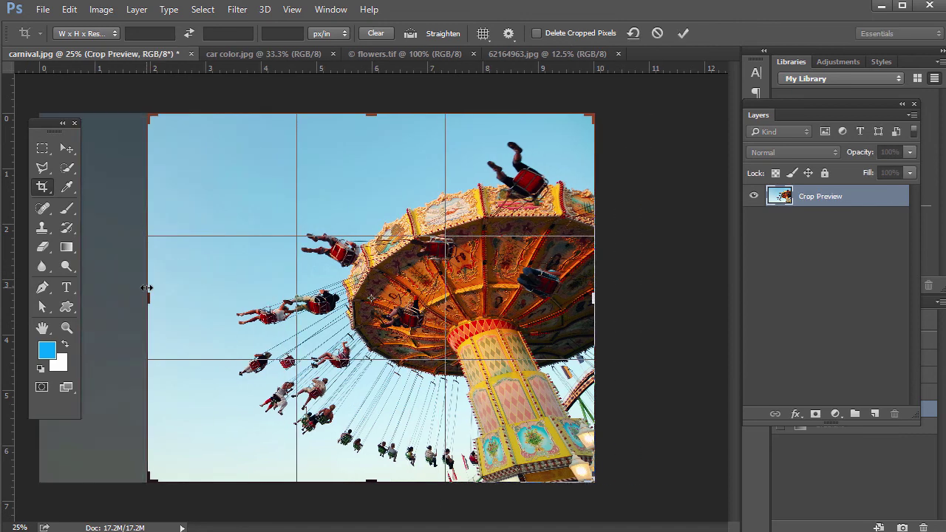
pyautogui.press('Return')
# Sample the car's red as foreground colour in car color.jpg, then bring up flowers.tif
pyautogui.click(265, 54)
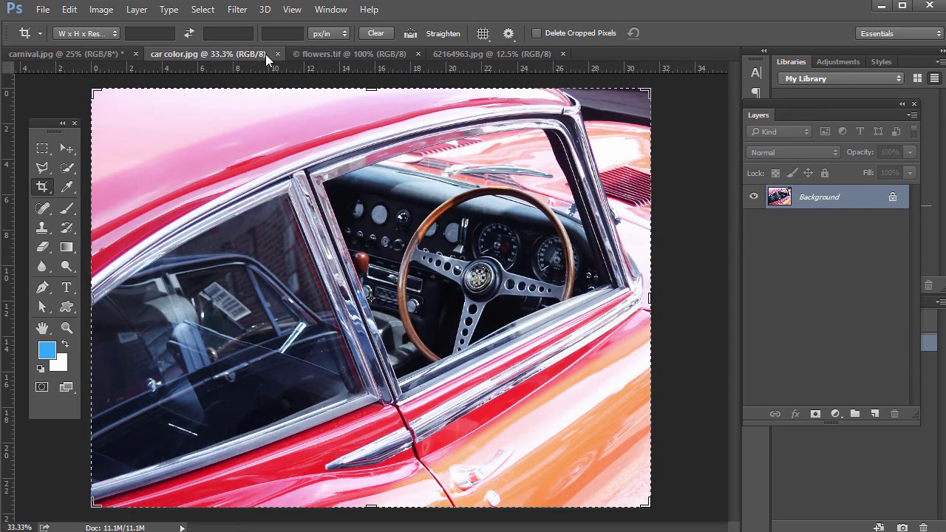
pyautogui.click(65, 187)
pyautogui.click(213, 169)
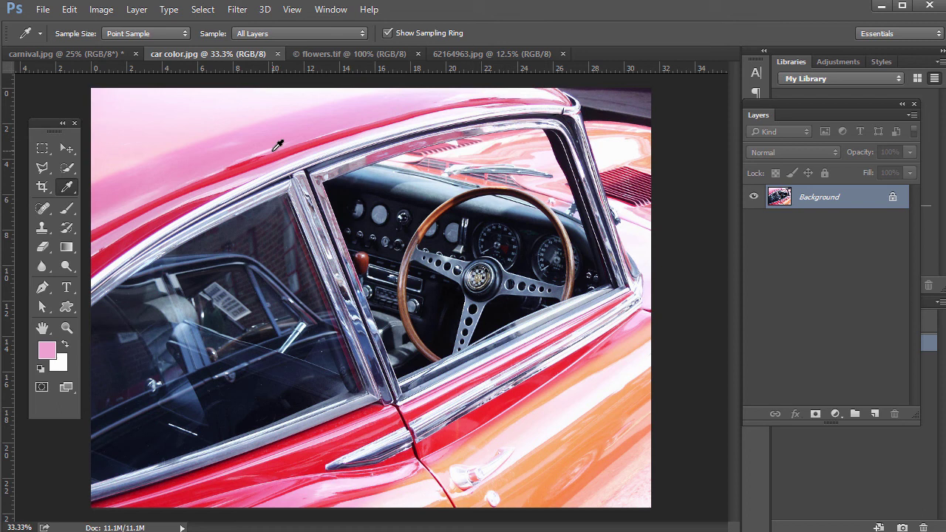
pyautogui.click(356, 105)
pyautogui.click(229, 171)
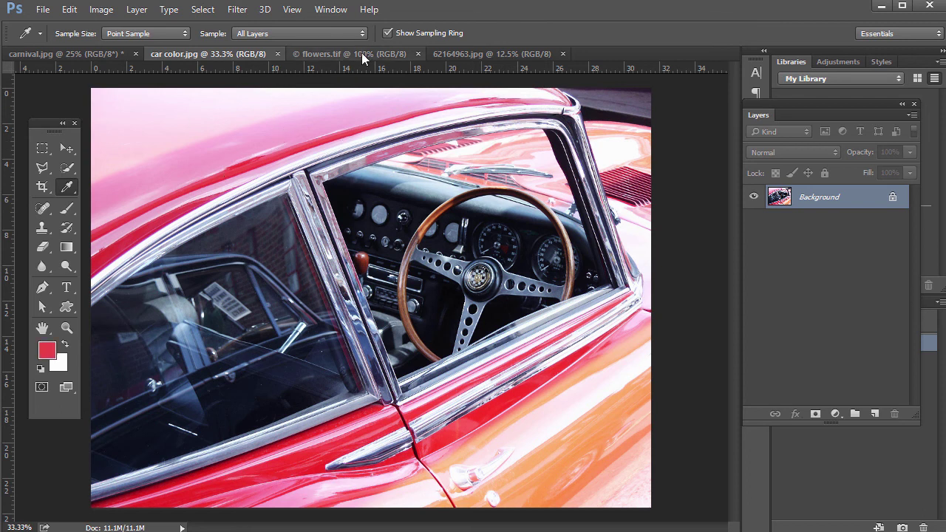
pyautogui.click(354, 54)
# With Clone Stamp, source the yellow flower's centre and paint a copy above the cluster
pyautogui.click(42, 228)
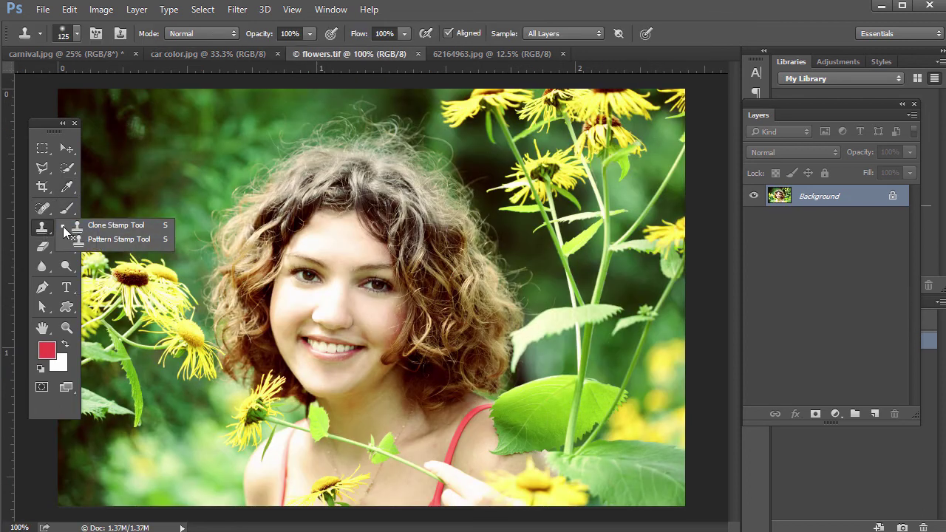
pyautogui.click(101, 230)
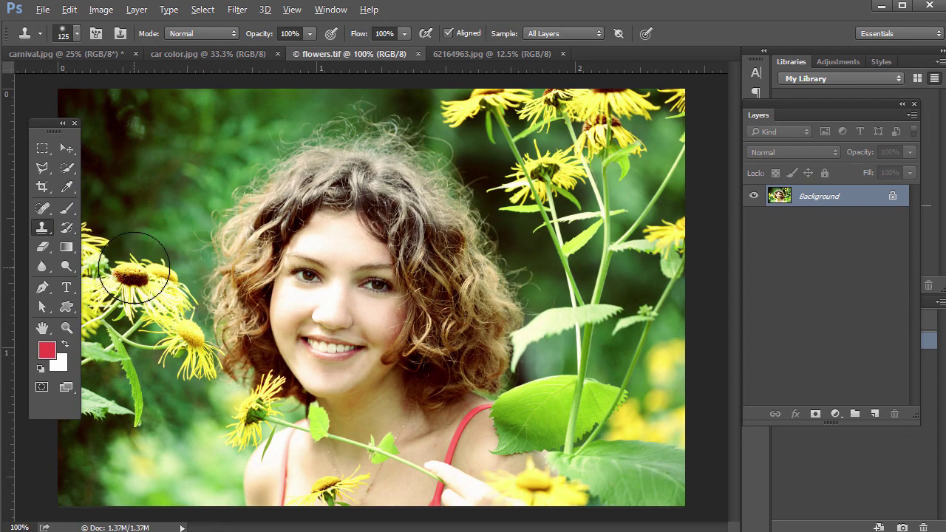
pyautogui.keyDown('alt'); pyautogui.click(130, 275); pyautogui.keyUp('alt')
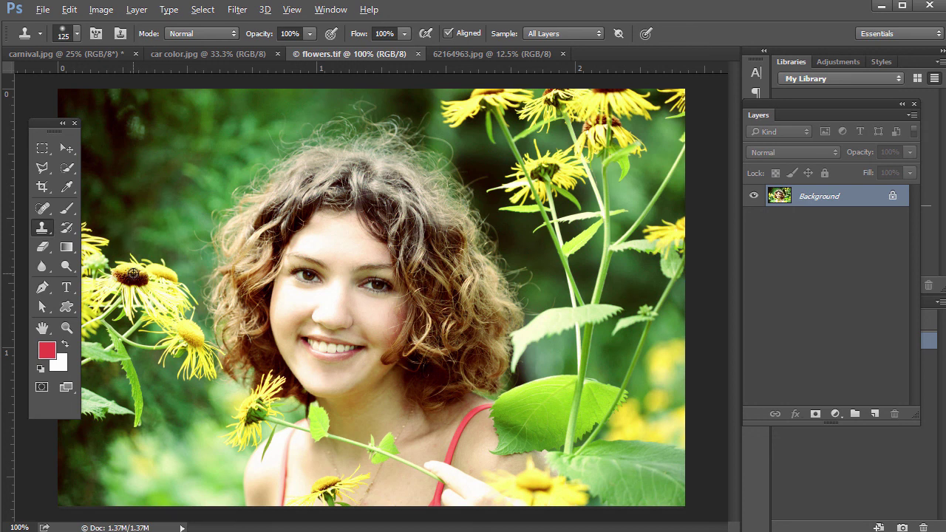
pyautogui.moveTo(143, 185)
pyautogui.mouseDown()
pyautogui.moveTo(123, 225)
pyautogui.moveTo(132, 211)
pyautogui.moveTo(132, 254)
pyautogui.mouseUp()
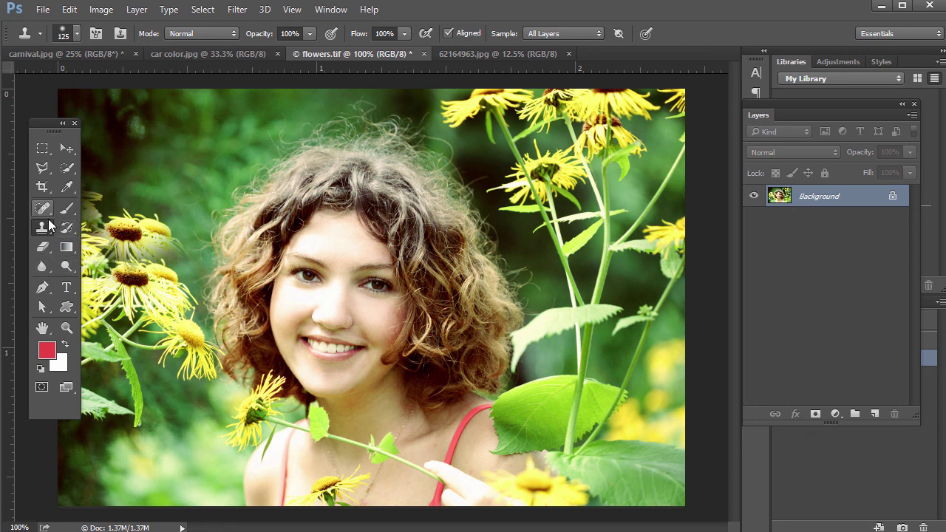
pyautogui.moveTo(42, 263); pyautogui.dragTo(94, 279)
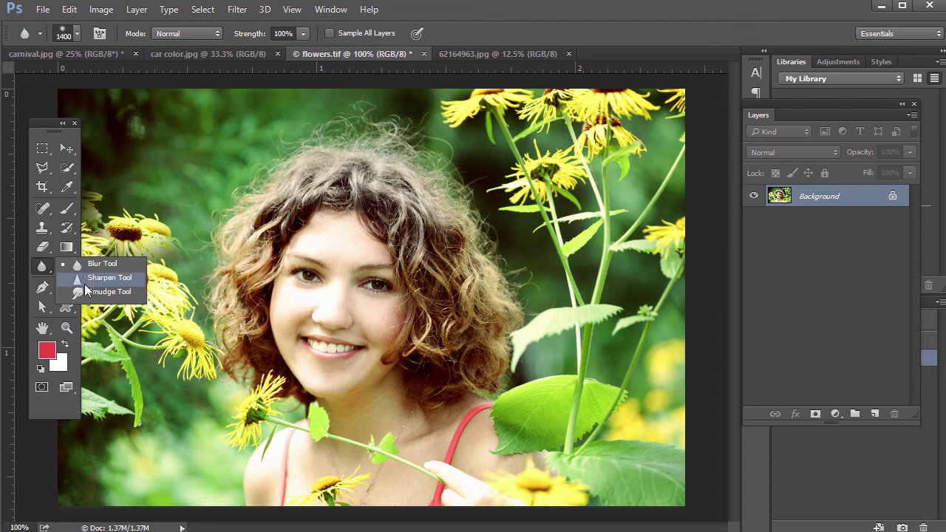
# Sharpen the woman's eyes, then select the Blur tool on scooter photo 62164963.jpg
pyautogui.click(89, 280)
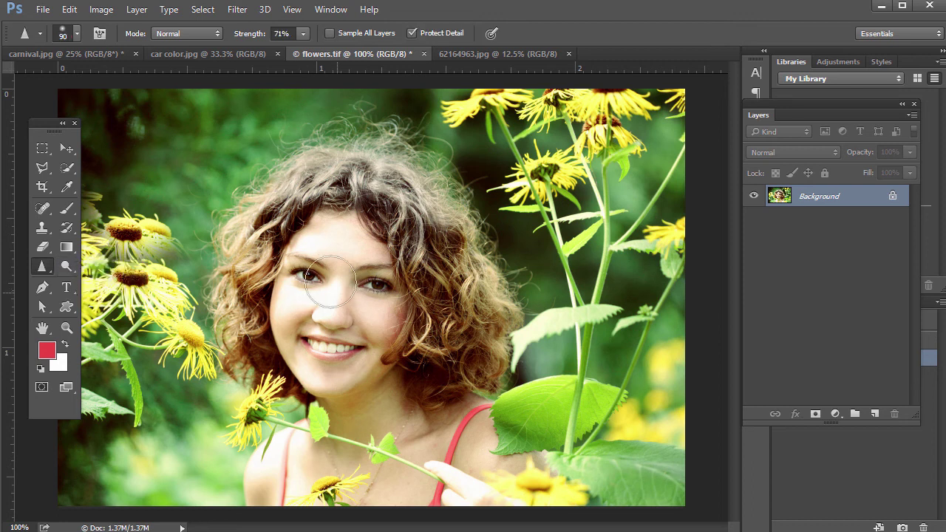
pyautogui.moveTo(383, 293)
pyautogui.mouseDown()
pyautogui.moveTo(337, 321)
pyautogui.moveTo(327, 366)
pyautogui.moveTo(304, 328)
pyautogui.moveTo(353, 293)
pyautogui.mouseUp()
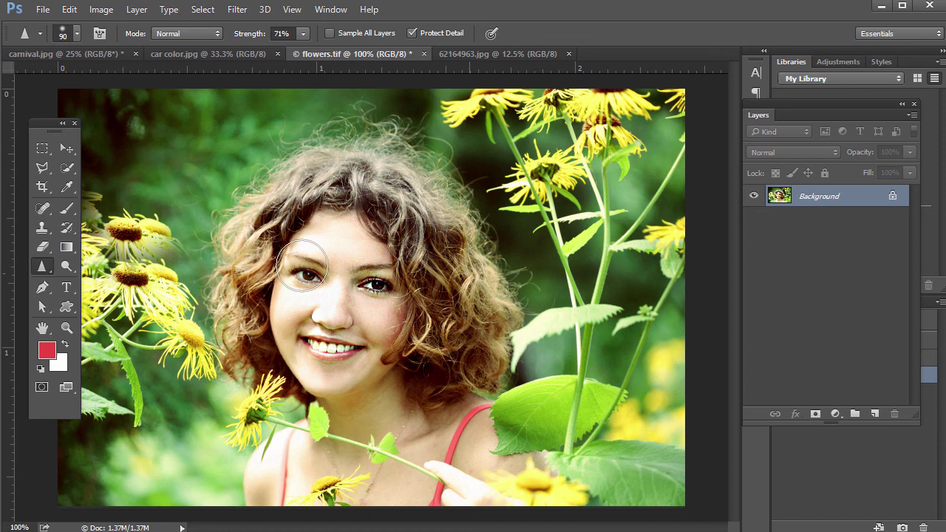
pyautogui.click(476, 52)
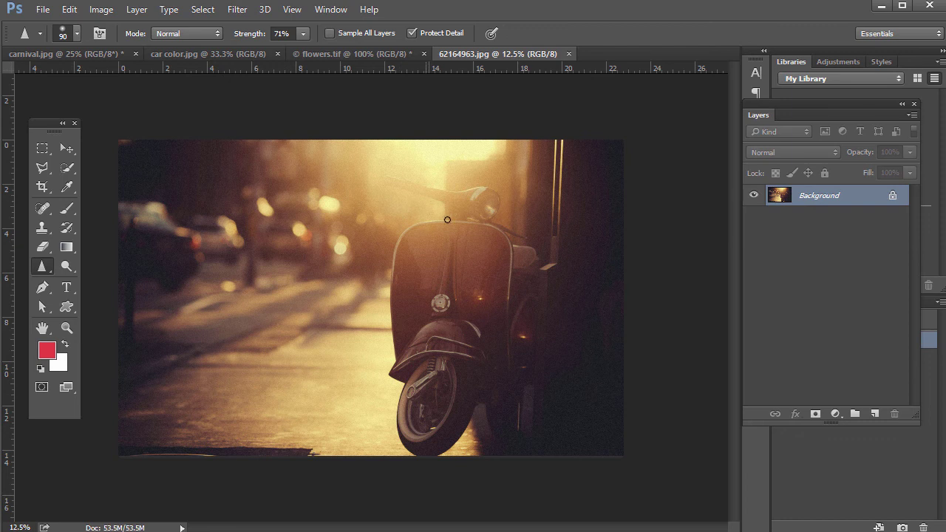
pyautogui.rightClick(44, 268)
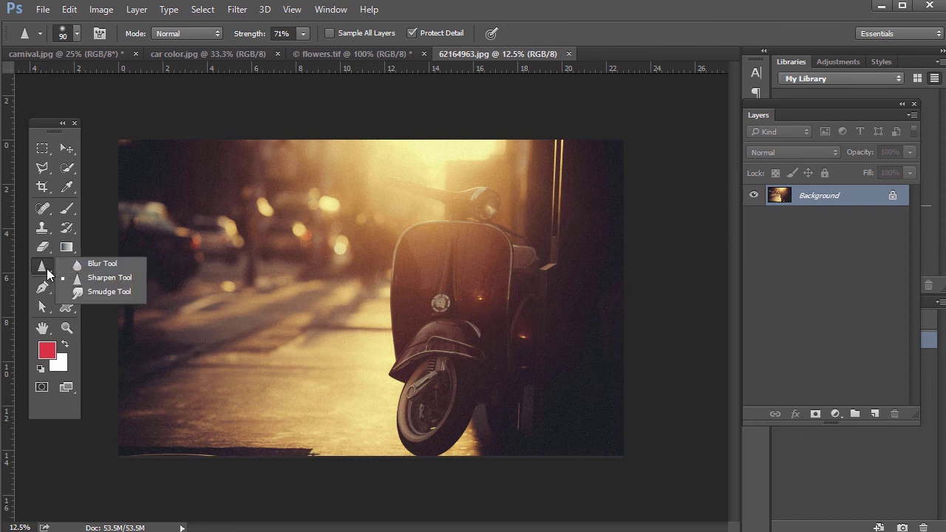
pyautogui.click(89, 264)
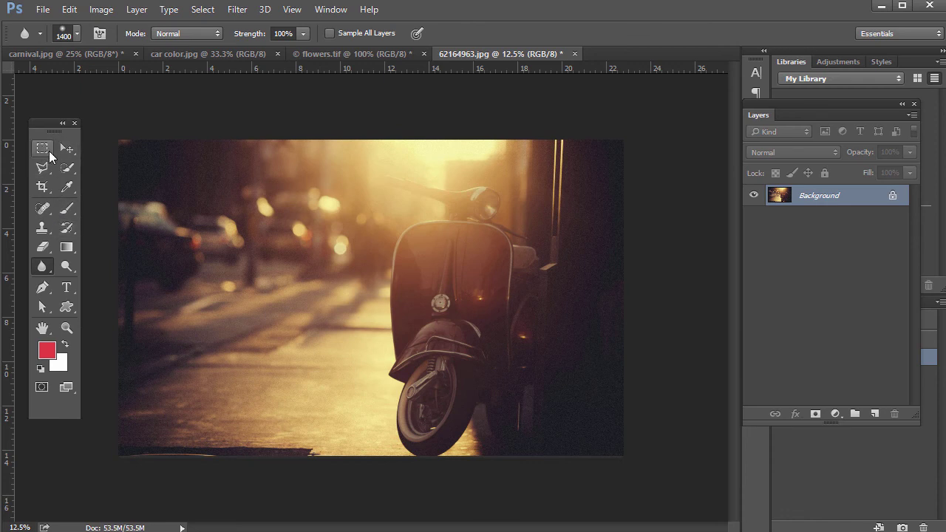
# Browse the marquee and eraser variants, pick the Brush, and preview the background colour picker unchanged
pyautogui.click(43, 152)
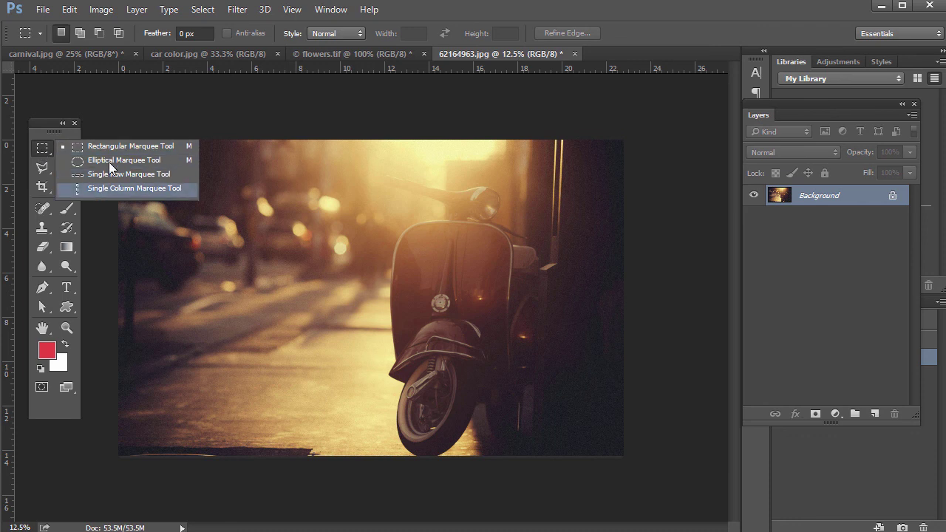
pyautogui.click(45, 149)
pyautogui.click(40, 245)
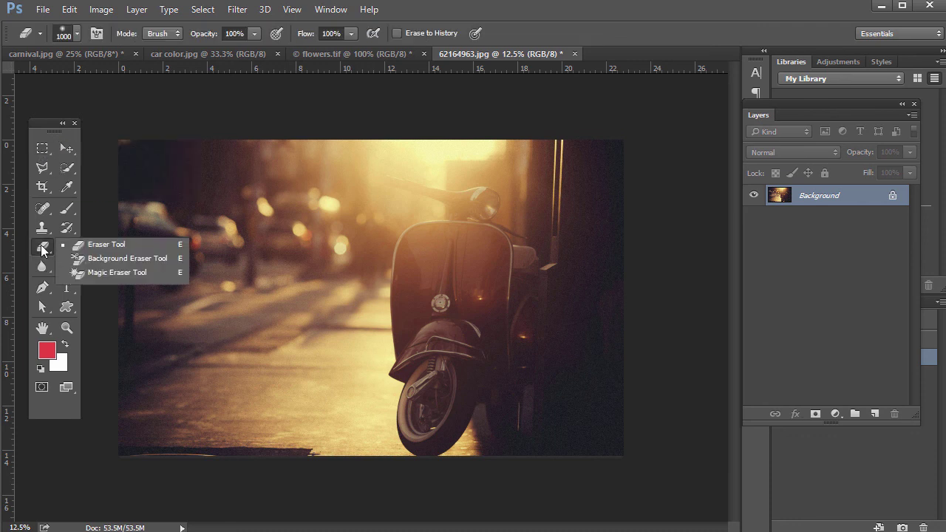
pyautogui.click(40, 250)
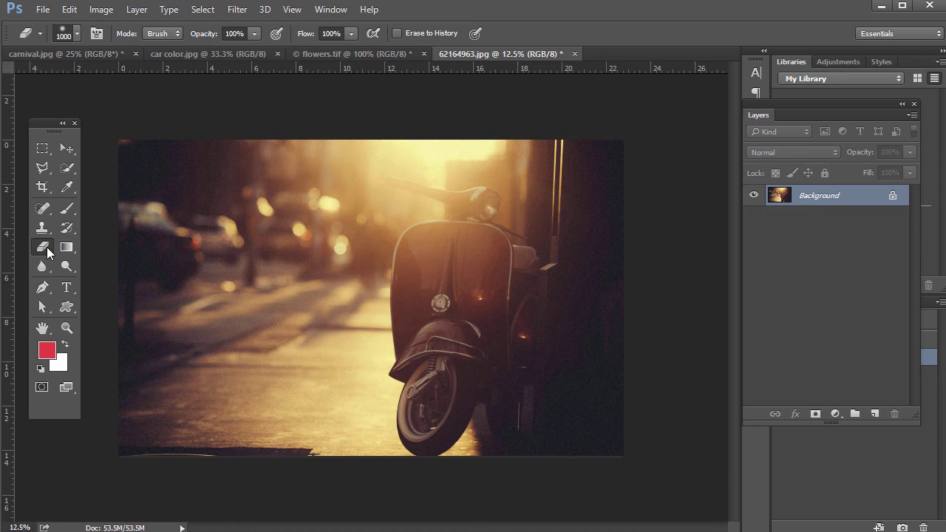
pyautogui.click(69, 207)
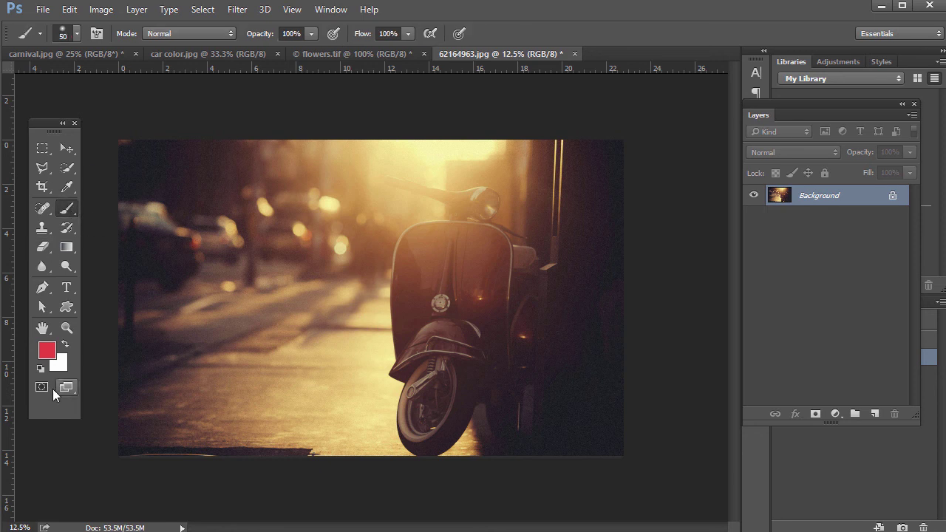
pyautogui.click(62, 361)
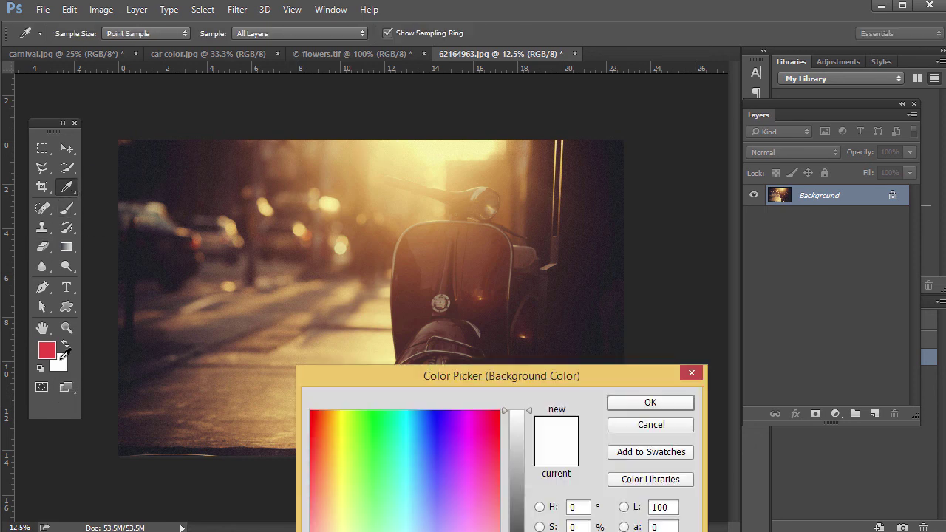
pyautogui.moveTo(542, 374); pyautogui.dragTo(509, 173)
pyautogui.click(620, 218)
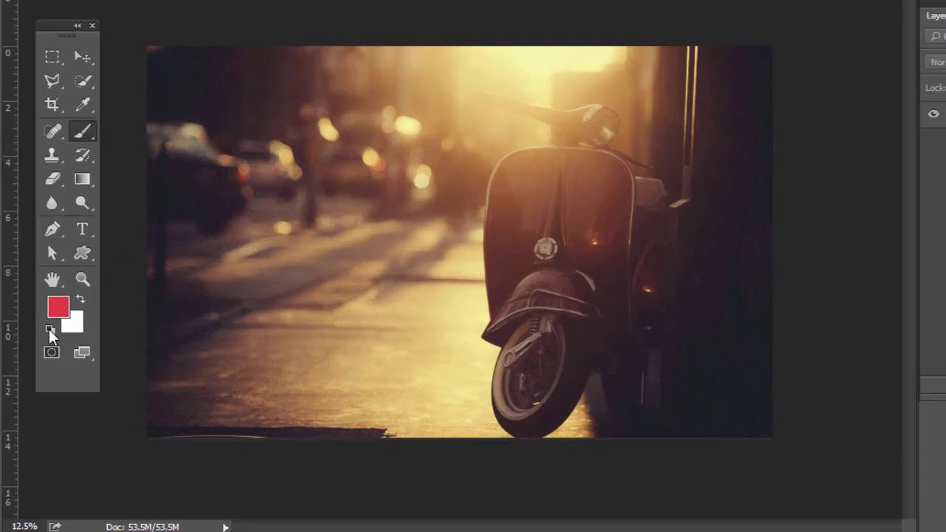
# Reset colours to default and swap them so white is foreground, black background
pyautogui.click(50, 330)
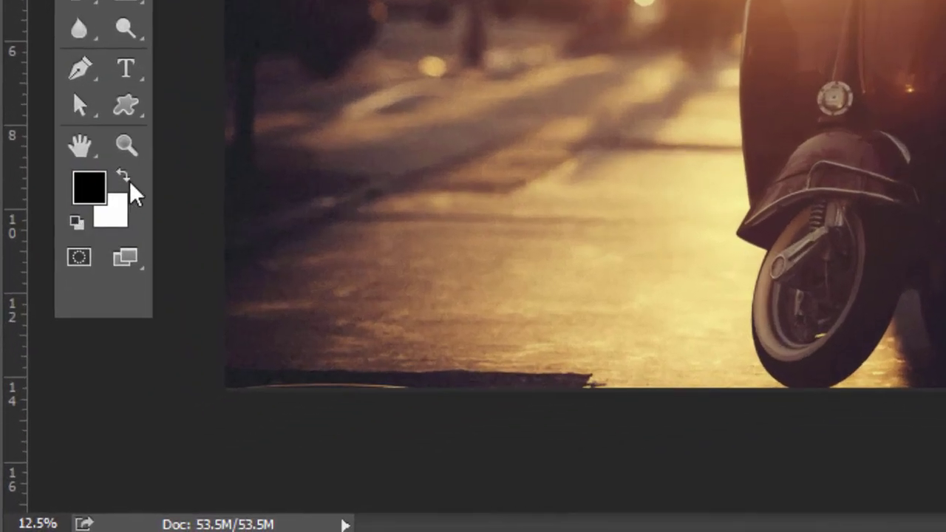
pyautogui.click(125, 178)
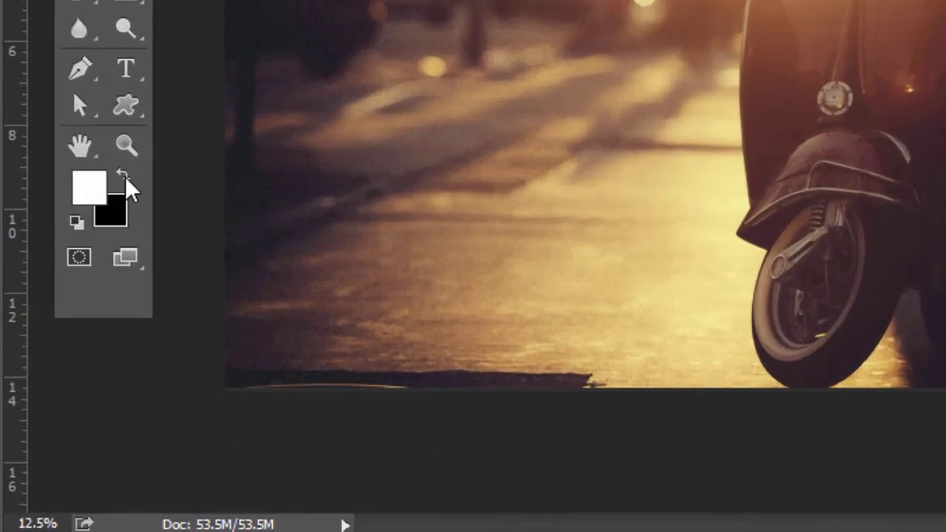
pyautogui.click(127, 259)
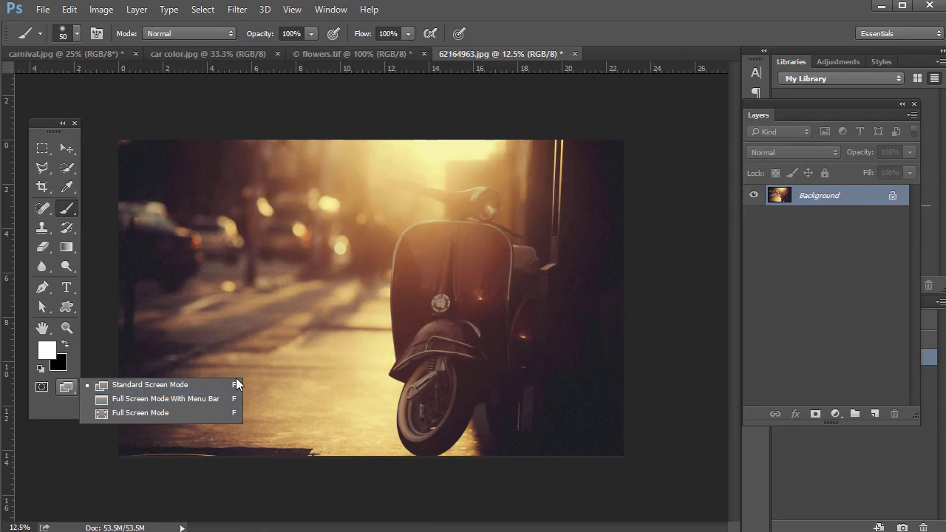
# Select the Rectangular Marquee with M and switch to Full Screen Mode With Menu Bar
pyautogui.click(73, 232)
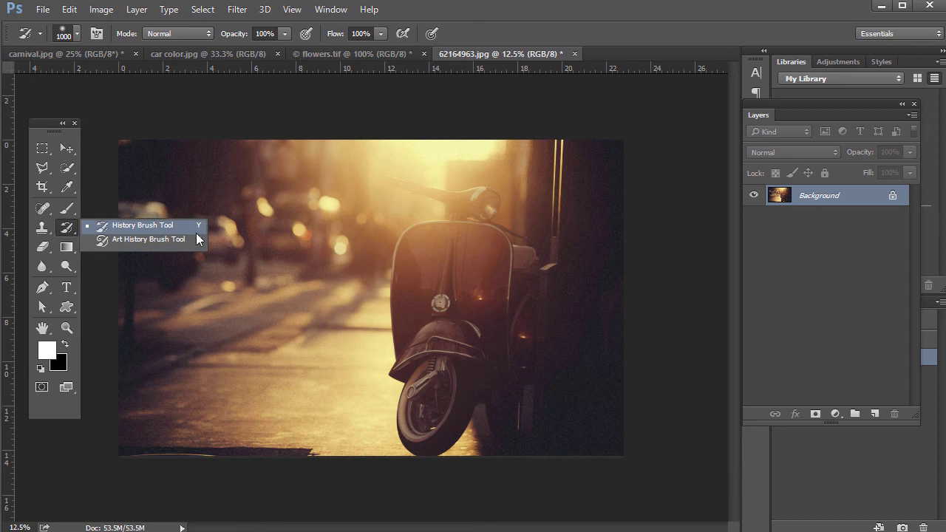
pyautogui.press('m')
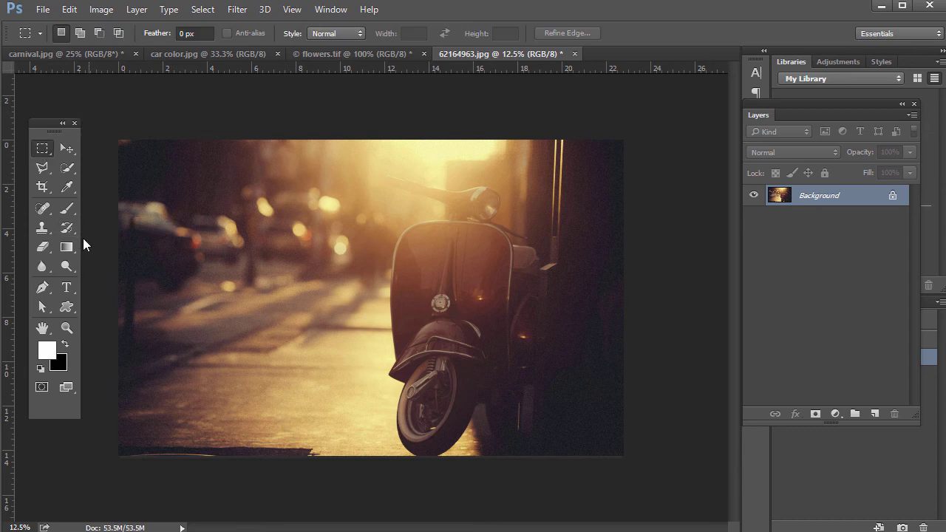
pyautogui.click(66, 386)
pyautogui.click(107, 397)
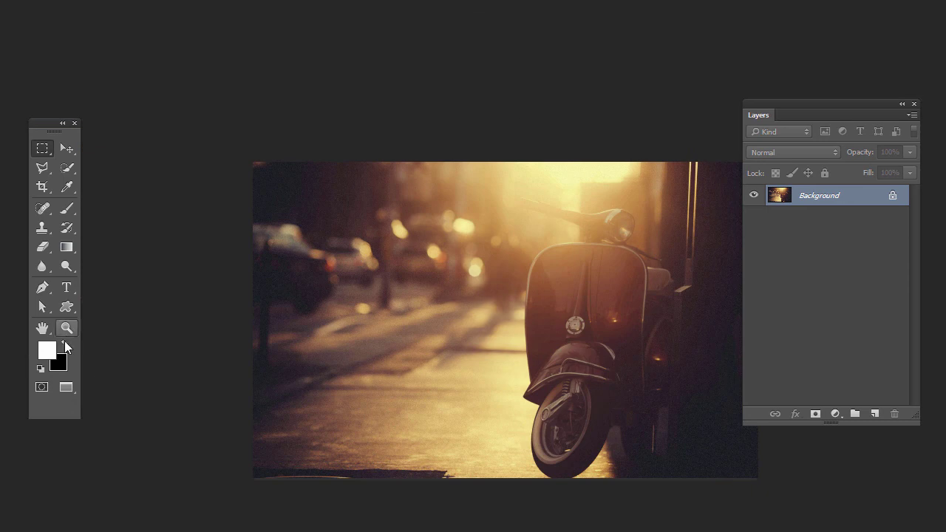
# Try Full Screen Mode, cancel its prompt, and return the scooter photo to Standard Screen Mode
pyautogui.click(65, 387)
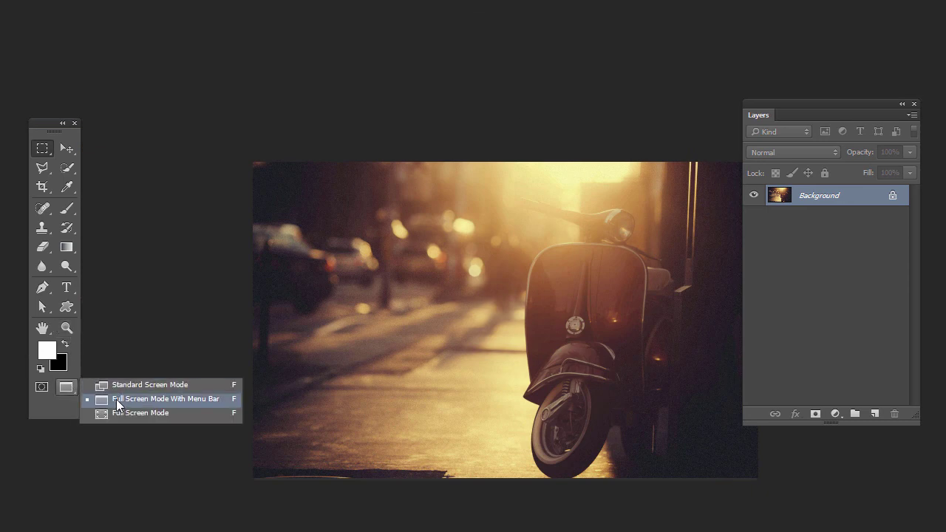
pyautogui.click(165, 413)
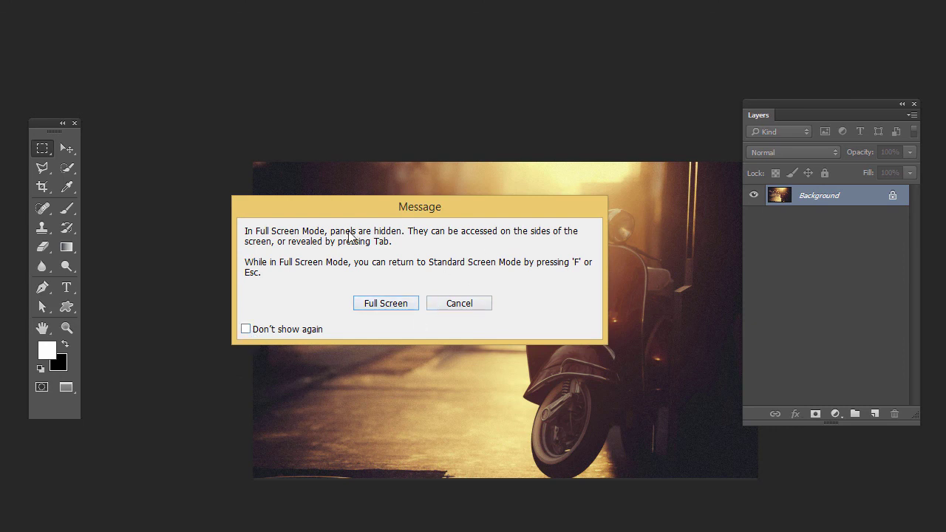
pyautogui.click(459, 303)
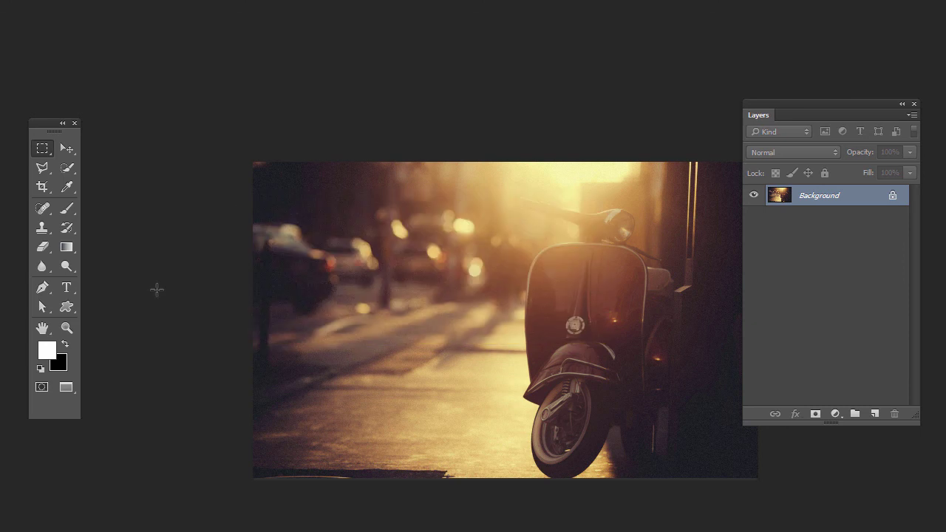
pyautogui.click(66, 387)
pyautogui.click(111, 384)
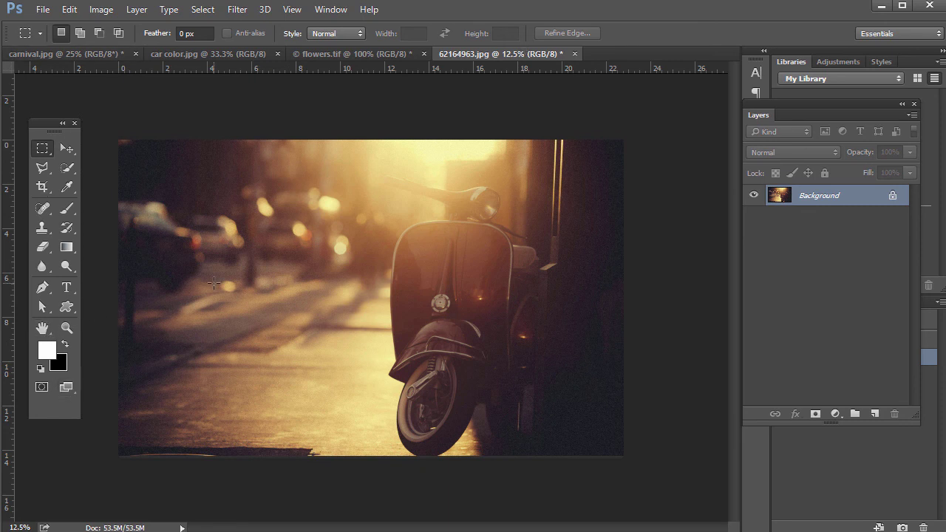
pyautogui.press('f')
pyautogui.press('f')
pyautogui.press('f')
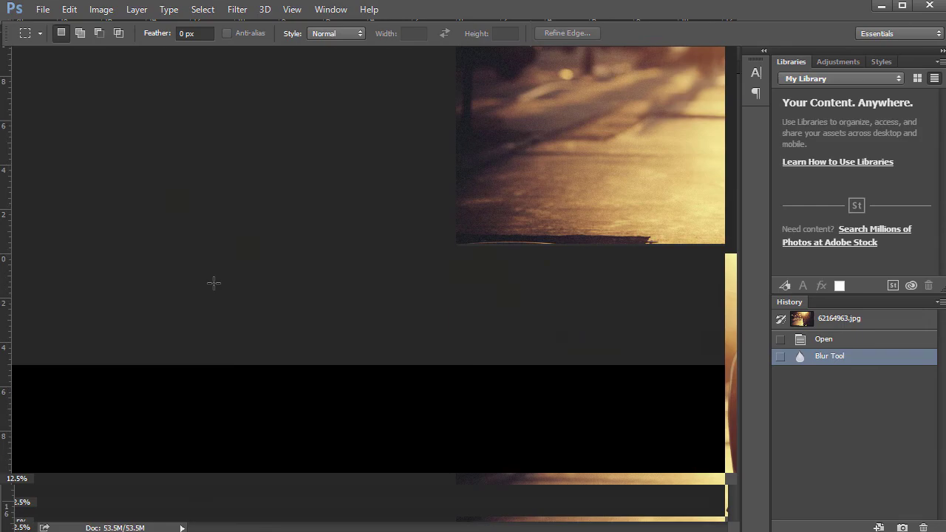
pyautogui.press('Tab')
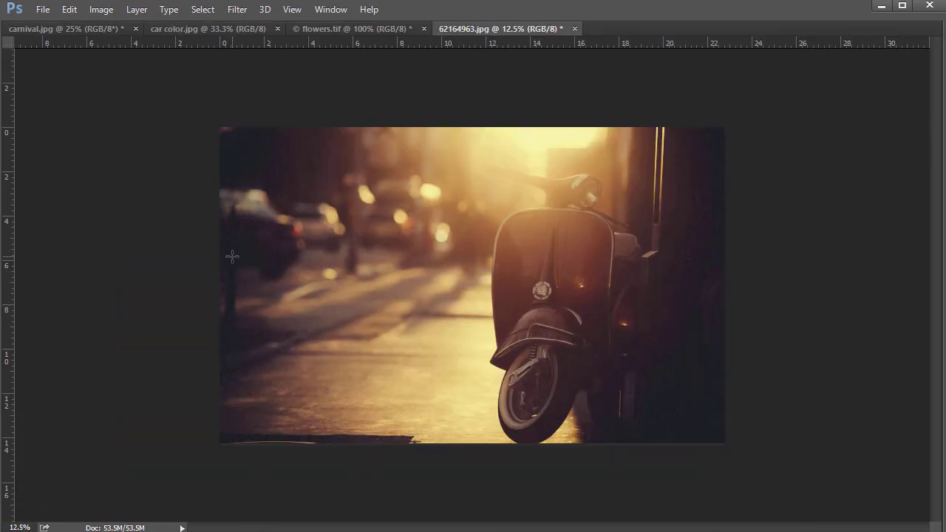
pyautogui.press('Tab')
pyautogui.press('Tab')
pyautogui.press('Tab')
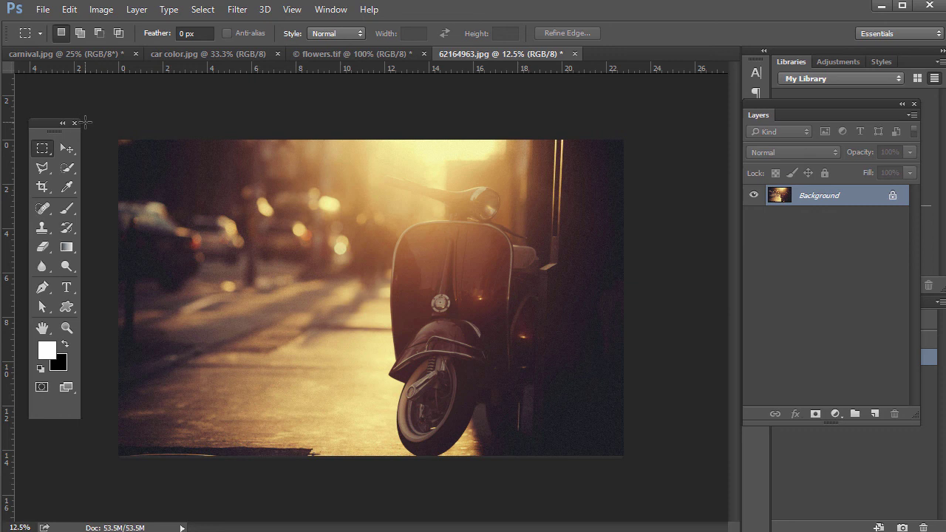